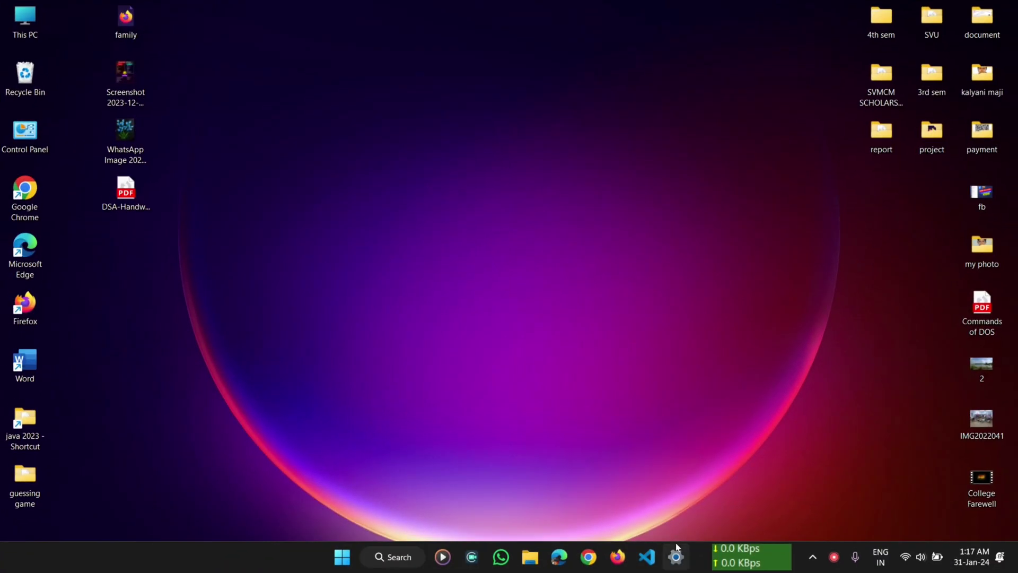
Check the current local account name in Windows Settings, and close Settings.
left_click(676, 546)
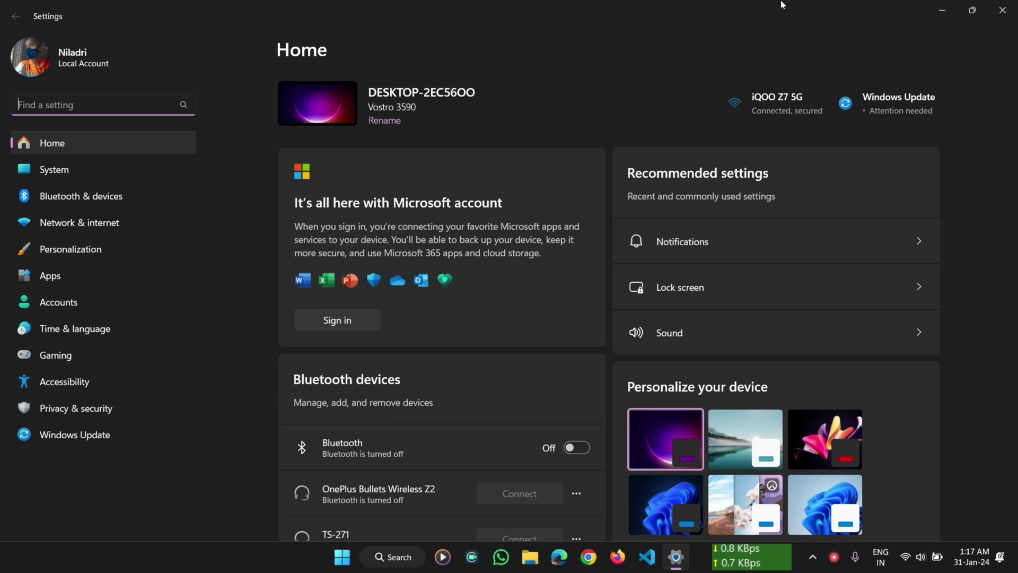
left_click(1002, 11)
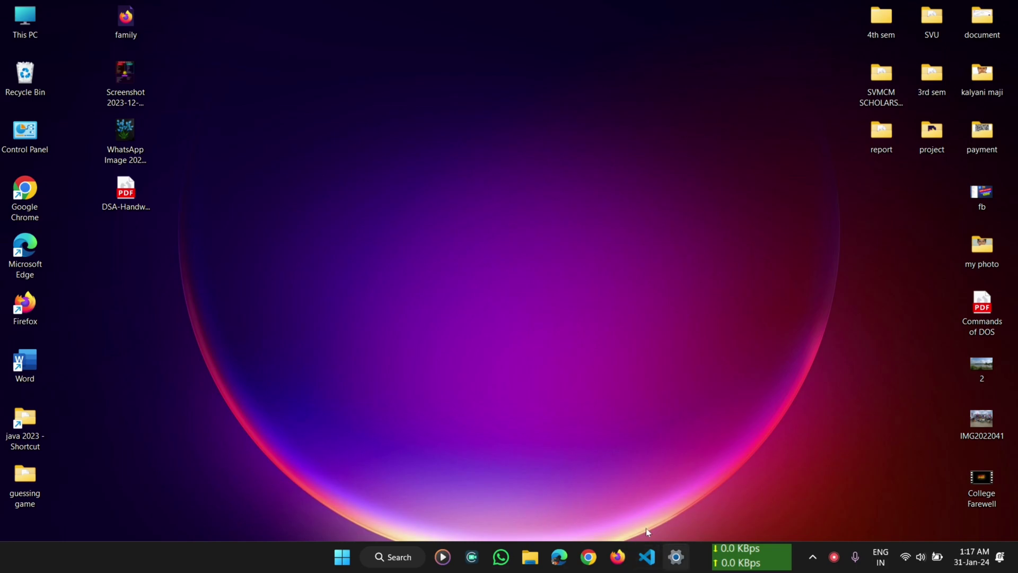
Search Windows for Control Panel, open it and set its view to Category.
left_click(378, 560)
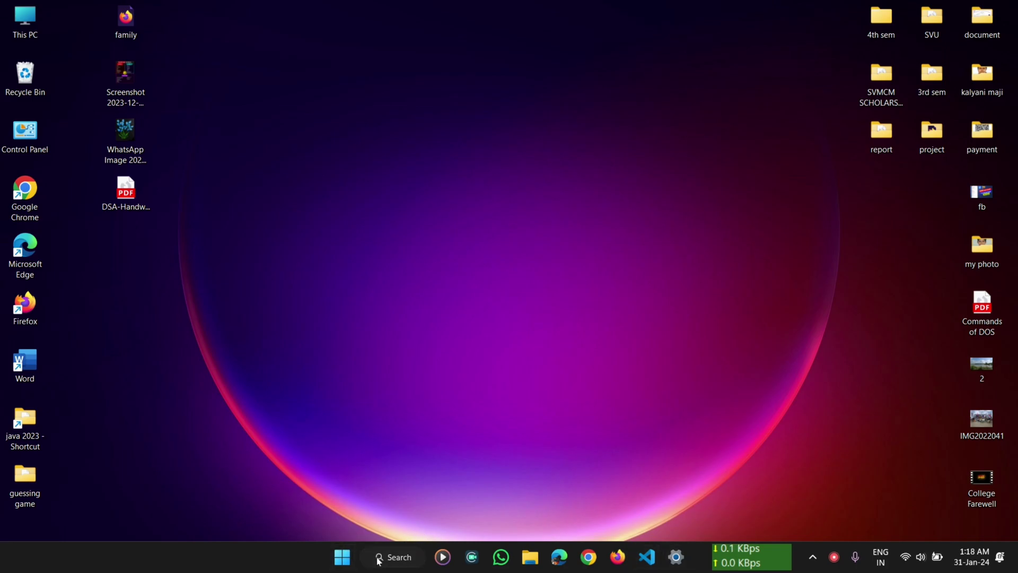
type("con")
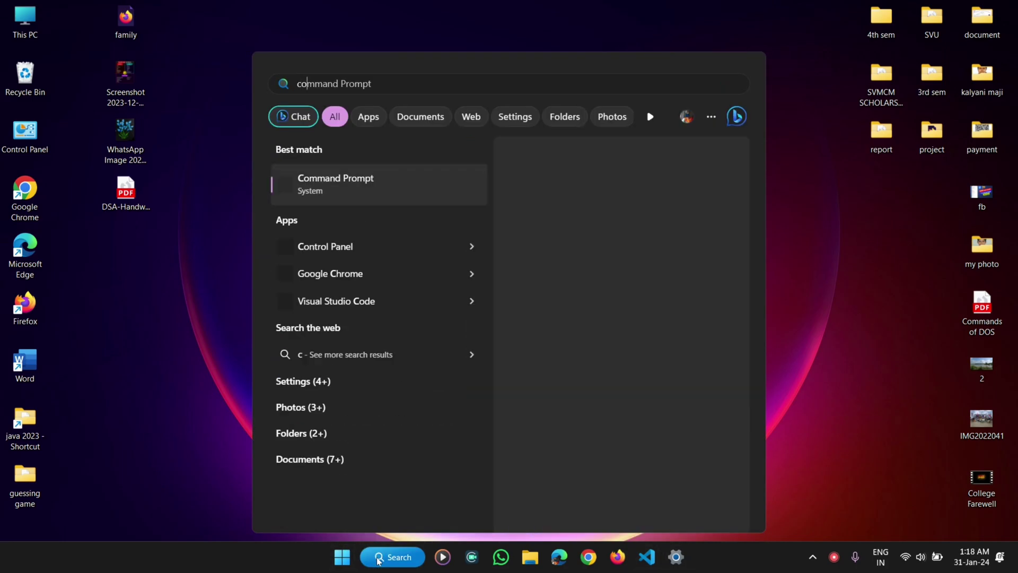
type("t")
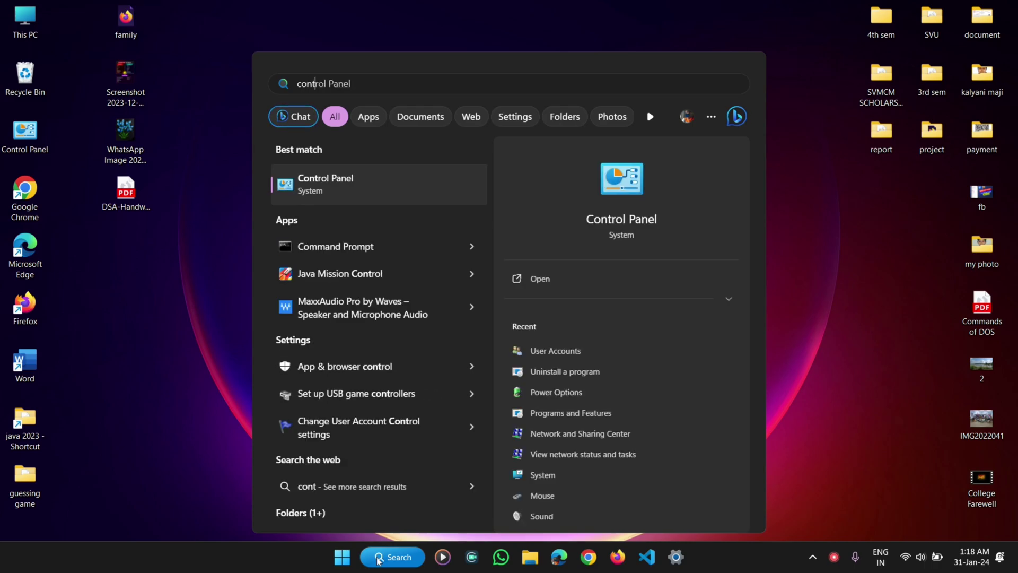
left_click(374, 184)
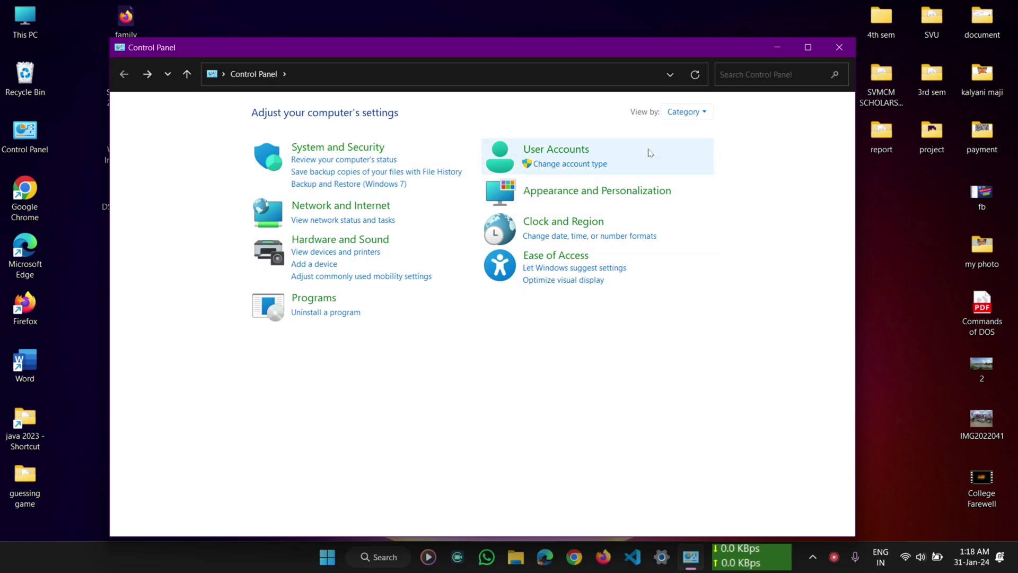
left_click(702, 112)
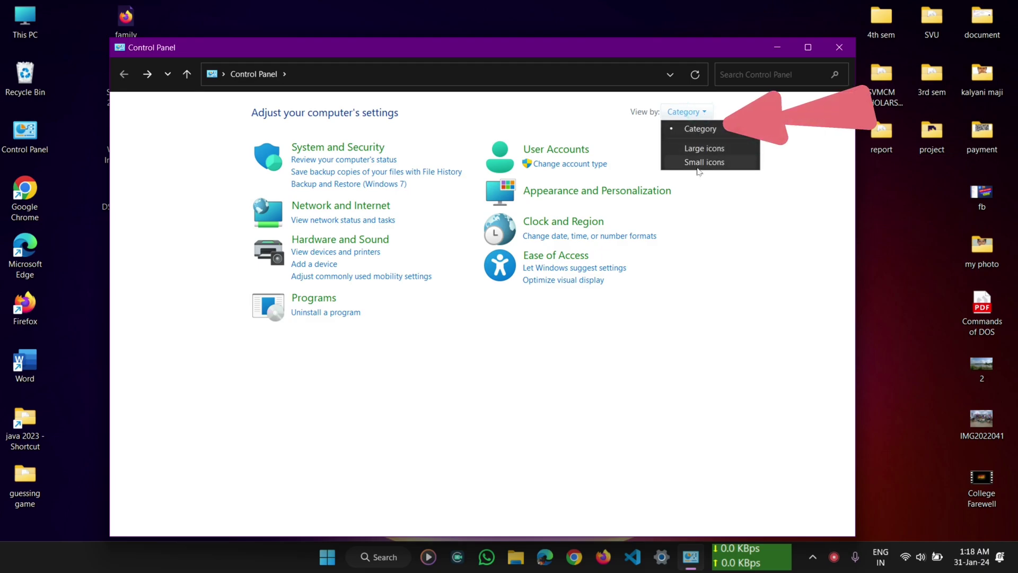
left_click(700, 129)
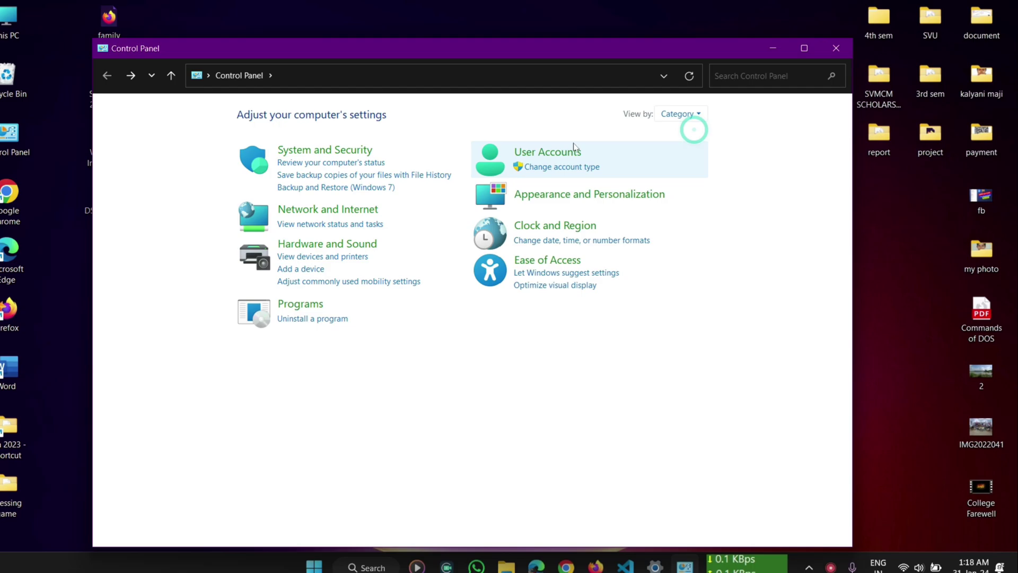
Change the local administrator account's name to Blue under User Accounts, and close Control Panel.
left_click(544, 152)
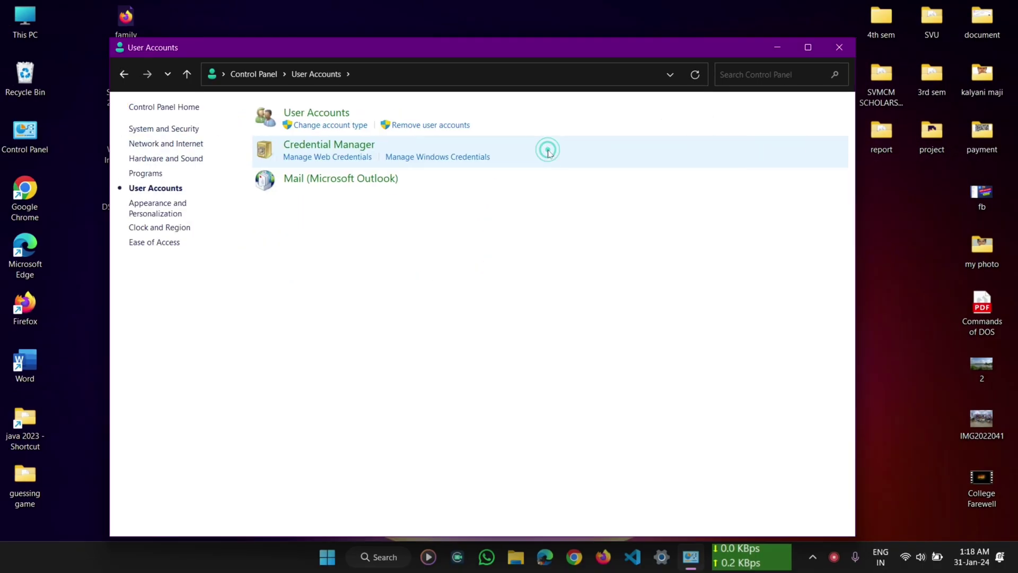
left_click(315, 113)
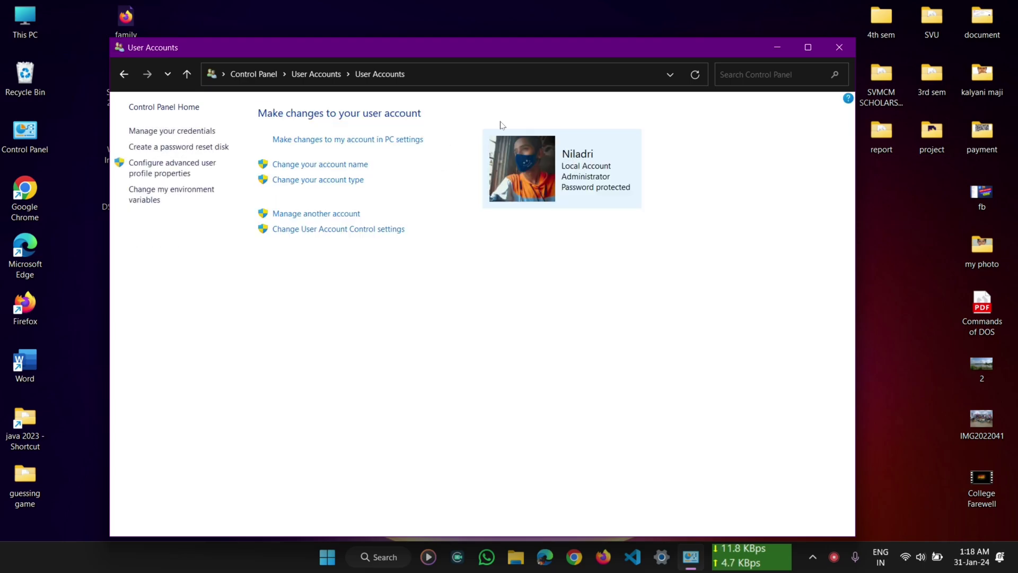
left_click(304, 165)
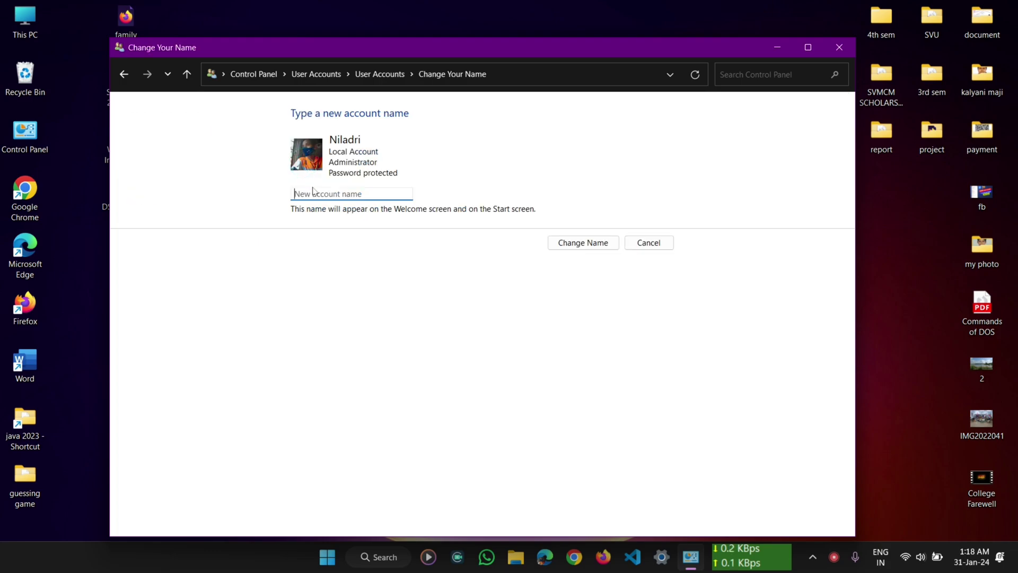
left_click(314, 193)
type("Blue")
left_click(565, 249)
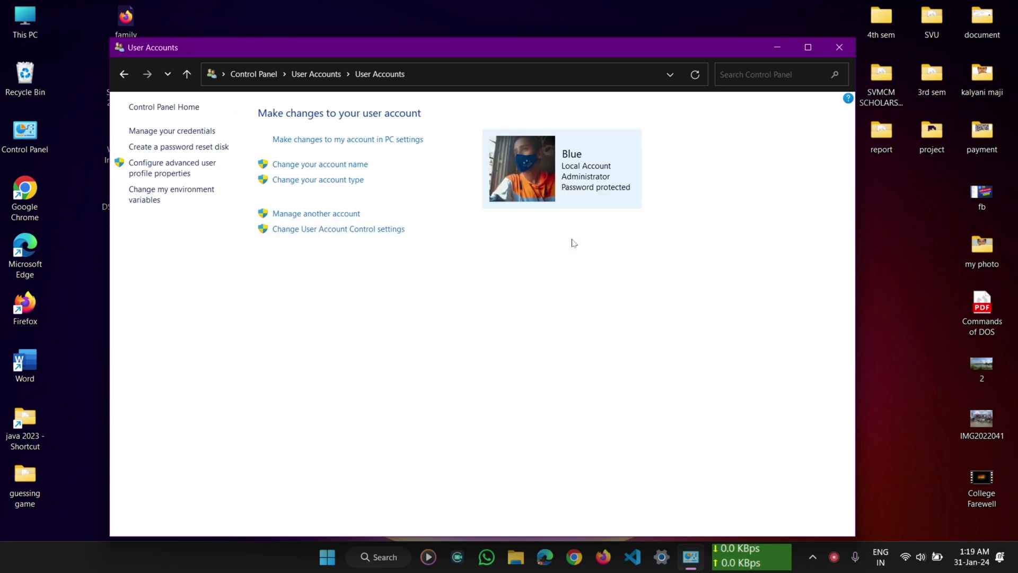
left_click(839, 48)
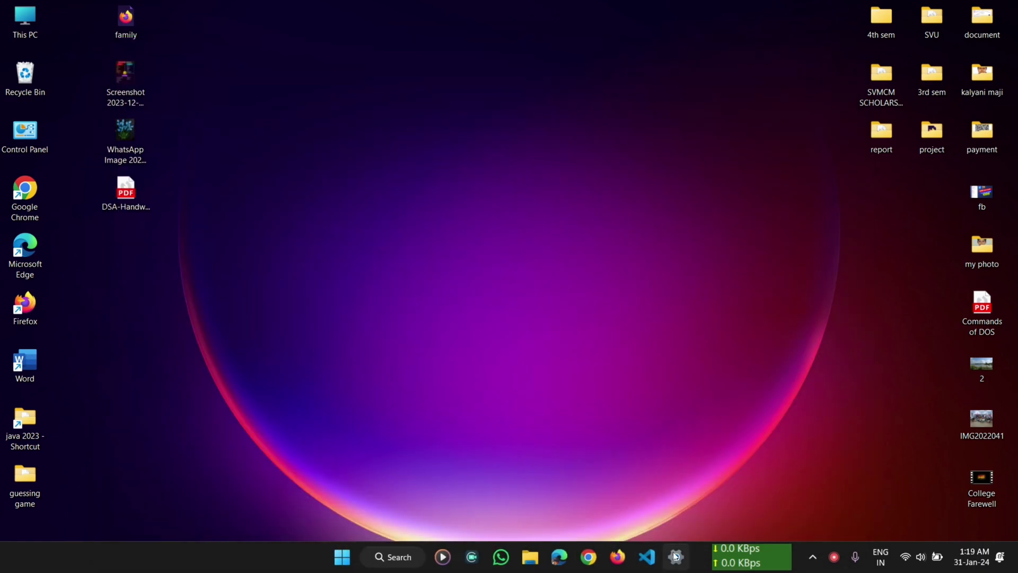
Open Windows Settings again to verify the account name after the Control Panel rename, and close it.
left_click(675, 556)
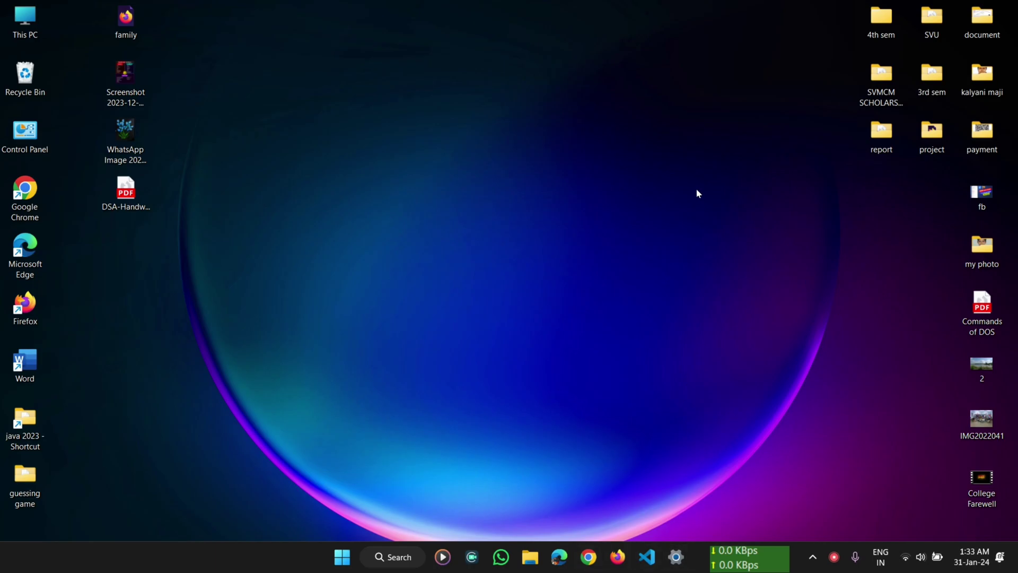
left_click(676, 557)
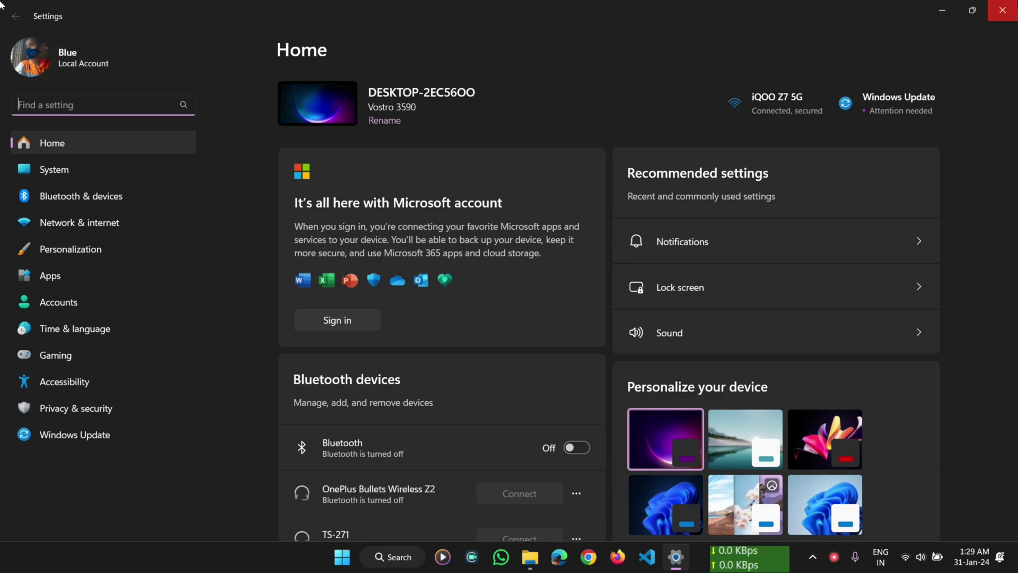
left_click(1002, 9)
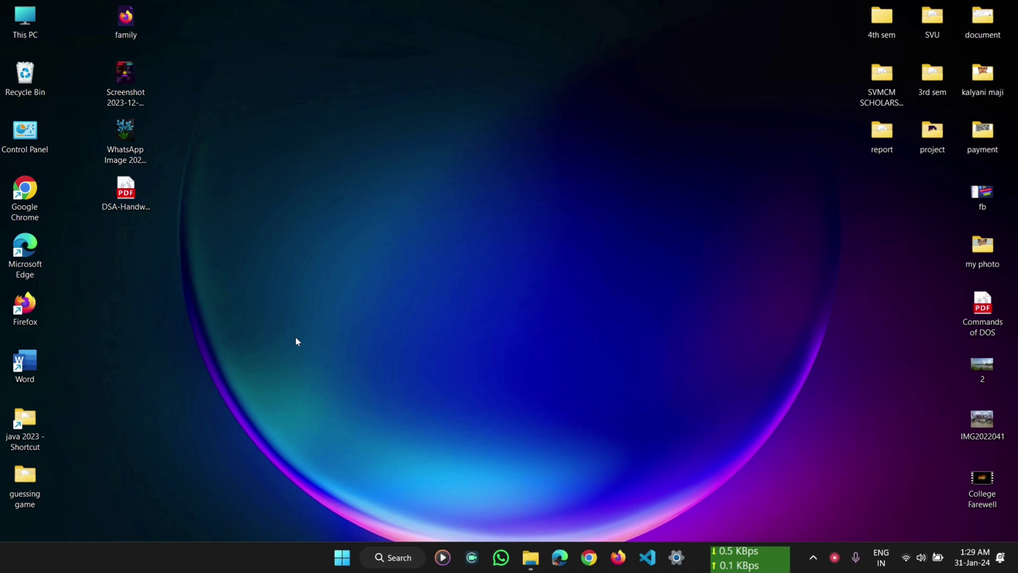
Open the advanced User Accounts dialog by running the netplwiz command.
key("super+r")
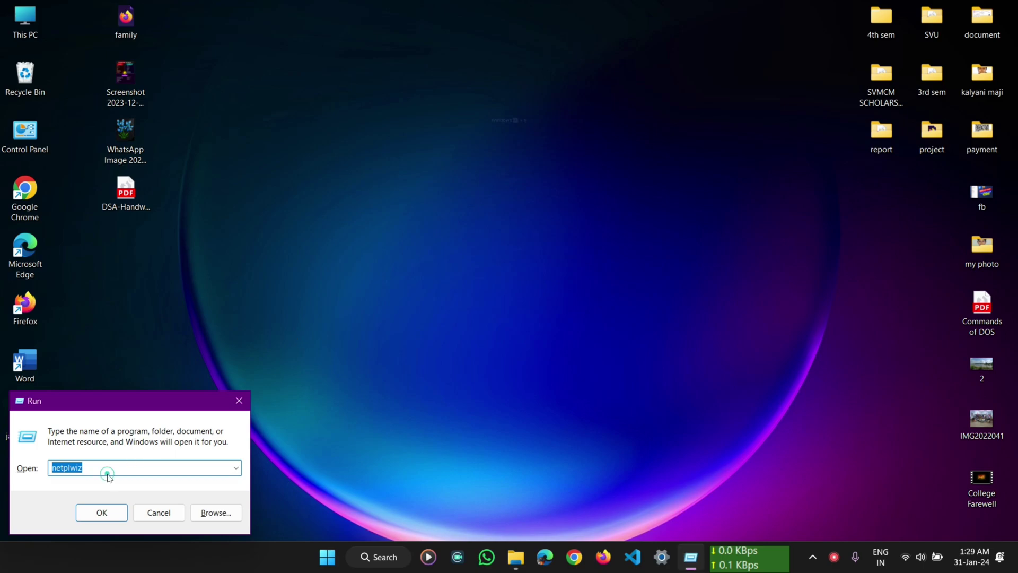
key("BackSpace")
type("net")
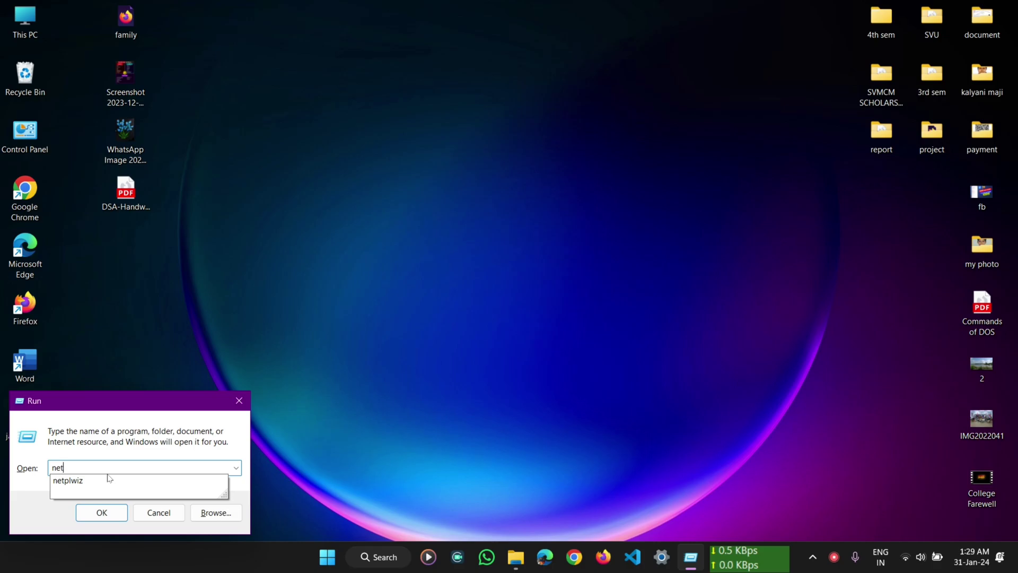
type("plwiz")
key("Return")
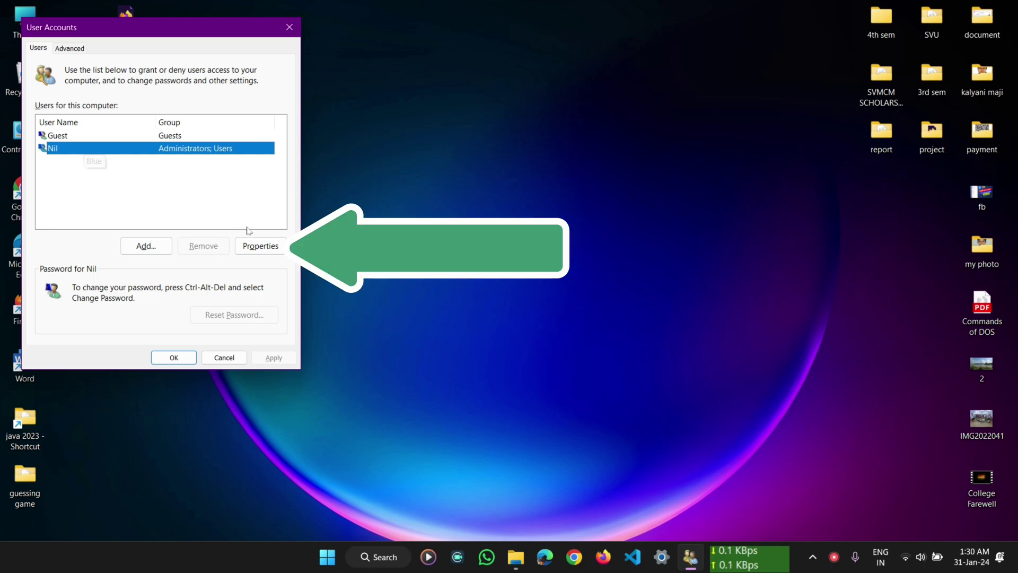
Set the administrator account's full name to Tech in its properties, apply it, and close User Accounts without signing out immediately.
left_click(256, 245)
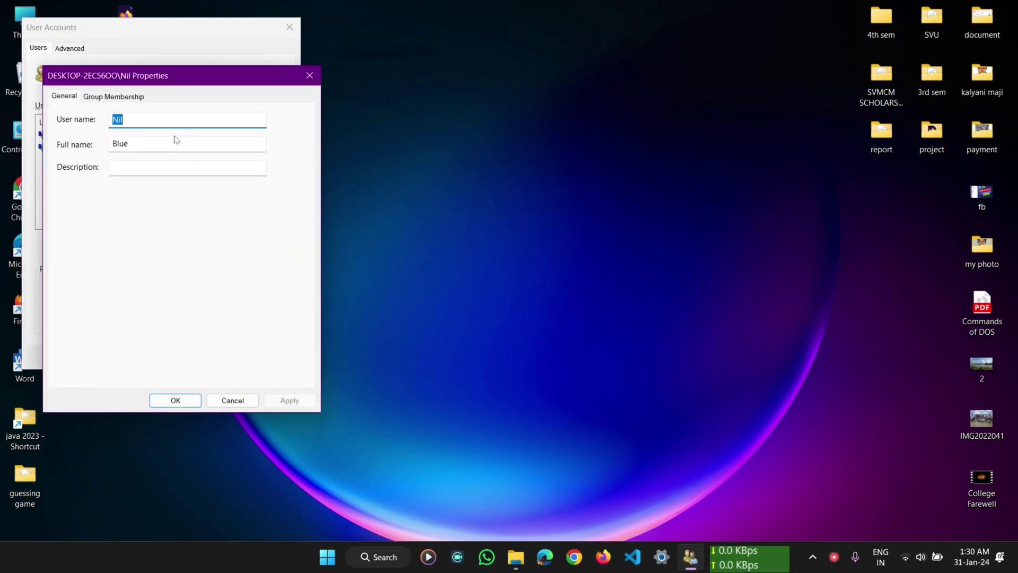
left_click(177, 141)
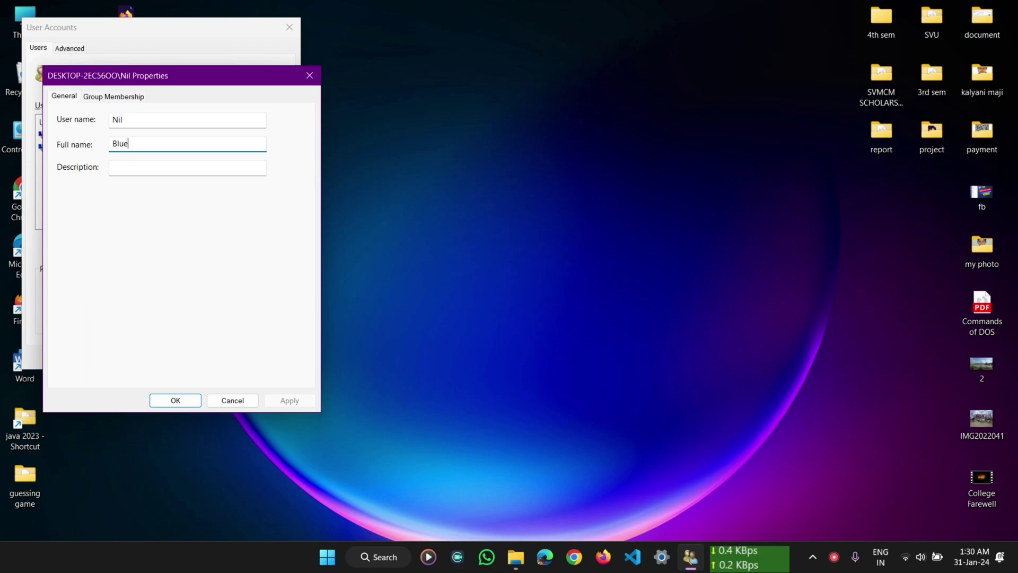
type("III")
key("BackSpace")
key("BackSpace")
key("BackSpace")
key("BackSpace")
key("BackSpace")
key("BackSpace")
key("BackSpace")
type("Tech")
left_click(291, 402)
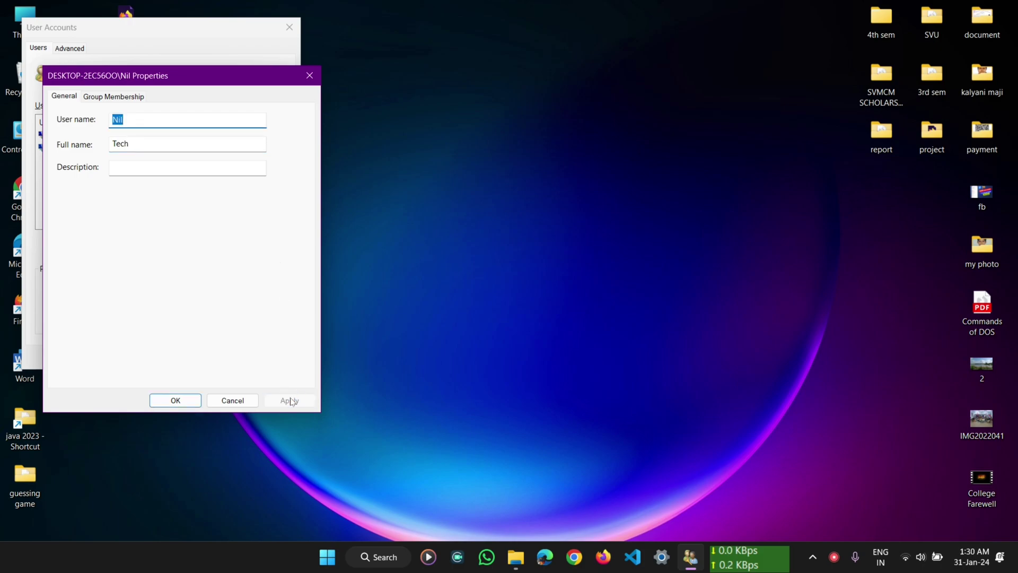
left_click(175, 400)
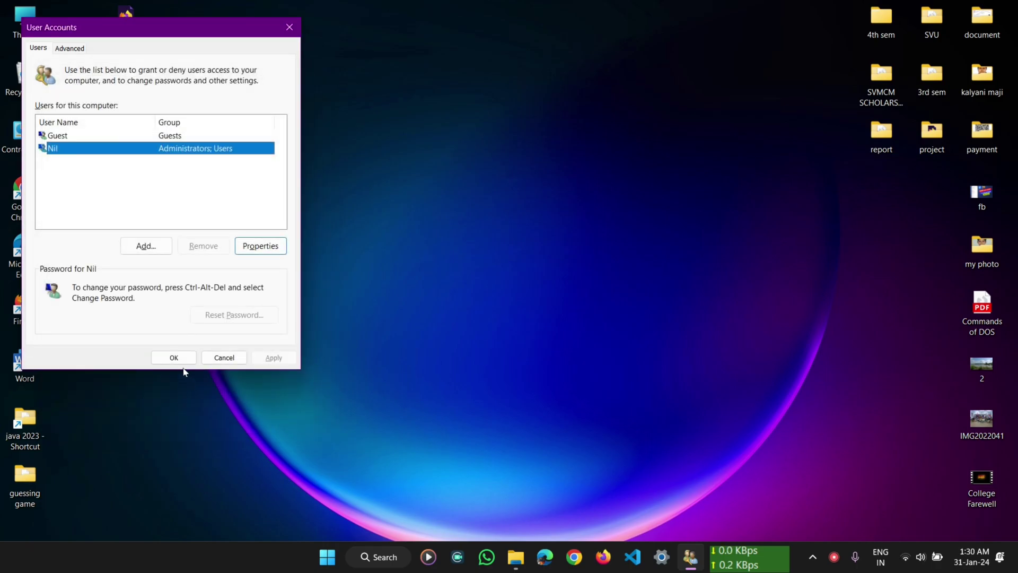
left_click(176, 357)
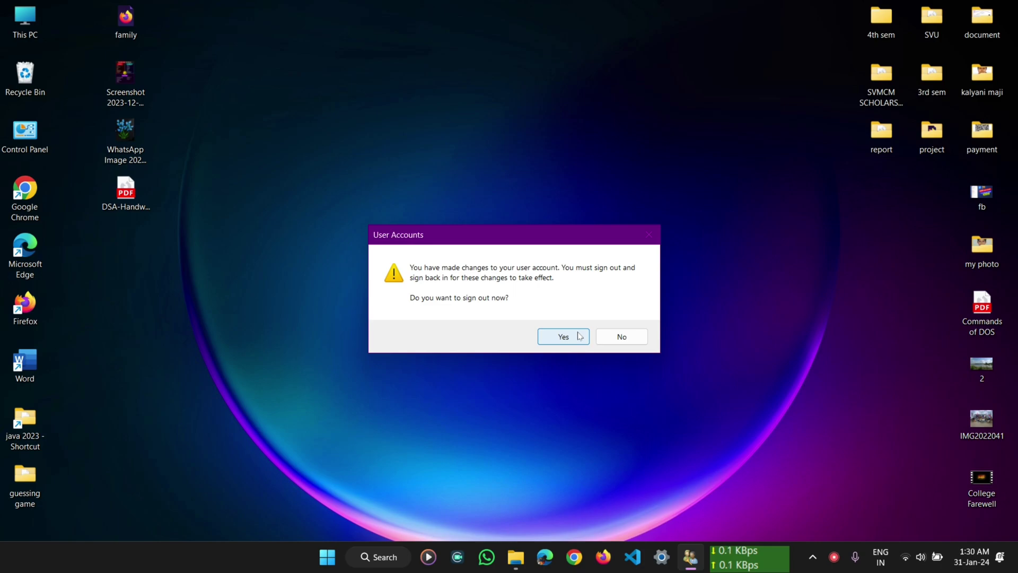
left_click(618, 336)
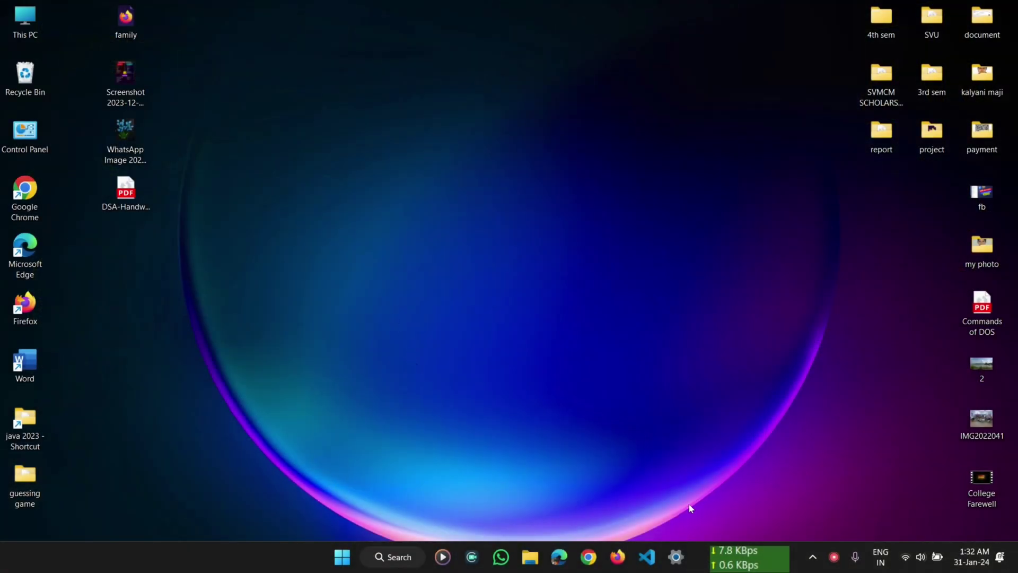
Verify in Windows Settings the account name set through the account properties, and close Settings.
left_click(678, 562)
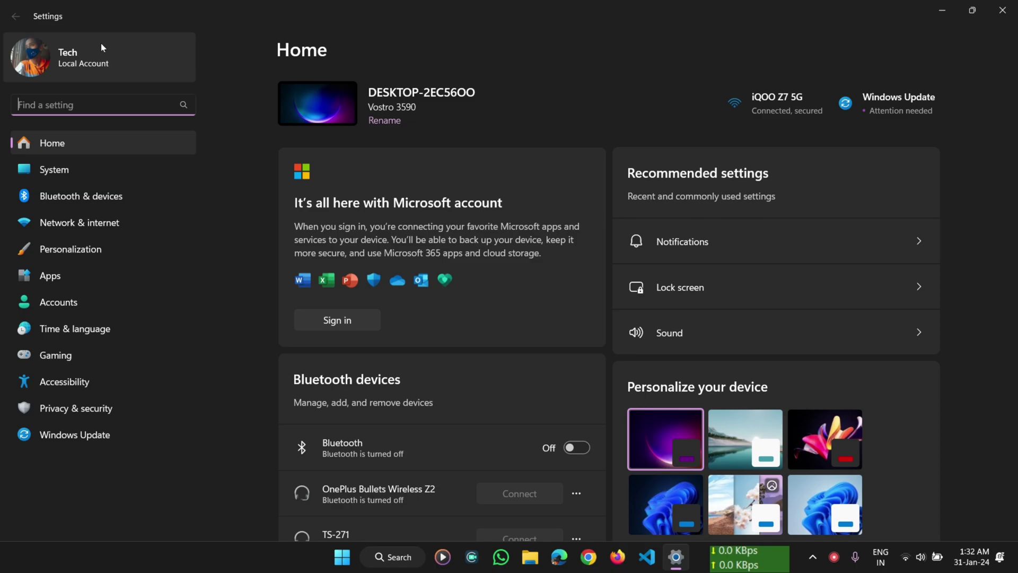
left_click(1014, 5)
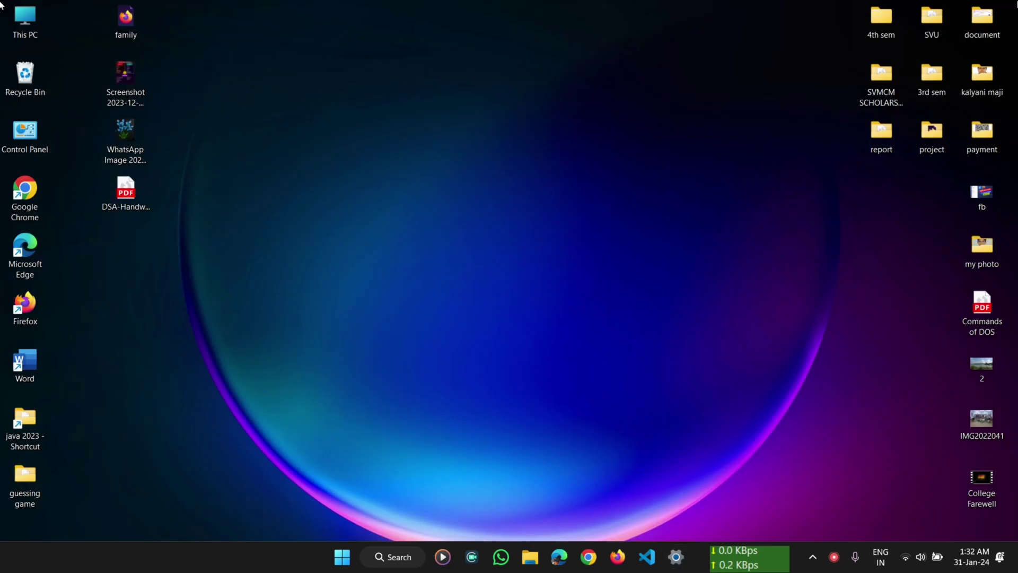